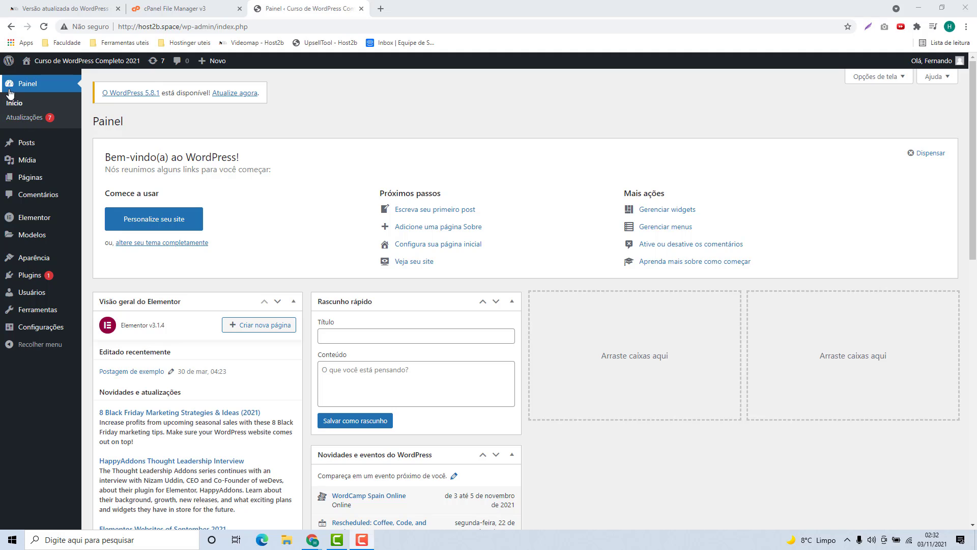
View the WordPress updates page, and open the public_html folder in the cPanel File Manager.
{"action": "left_click", "coordinate": [12, 121]}
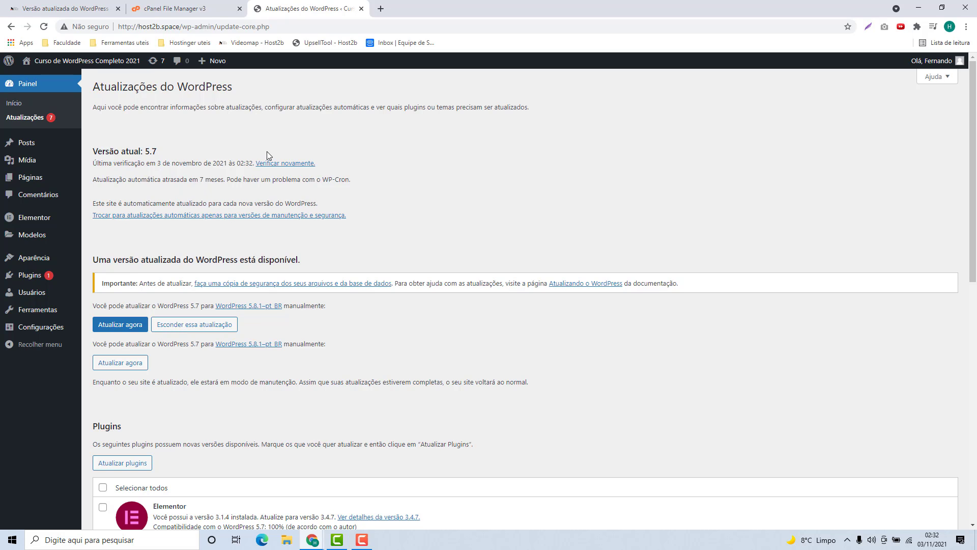
{"action": "left_click", "coordinate": [173, 8]}
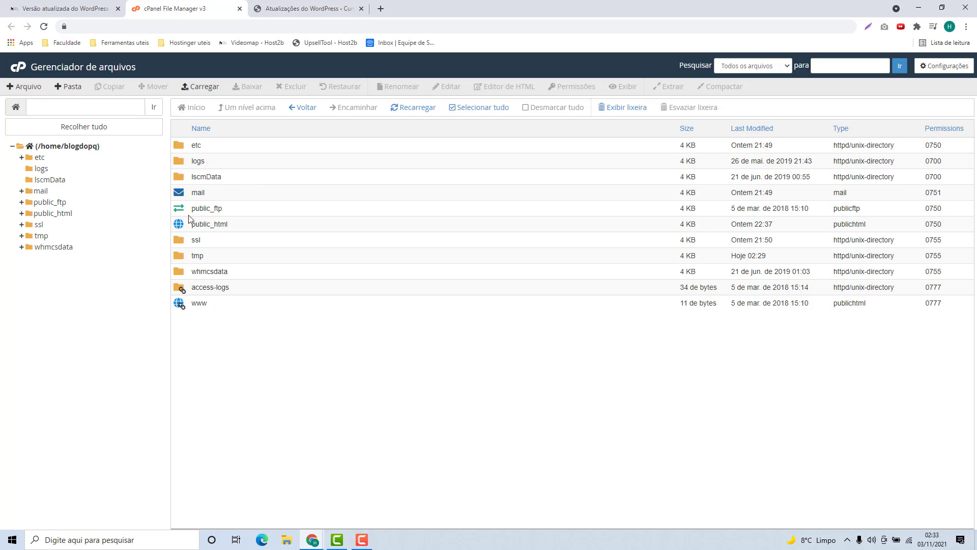
{"action": "double_click", "coordinate": [236, 230]}
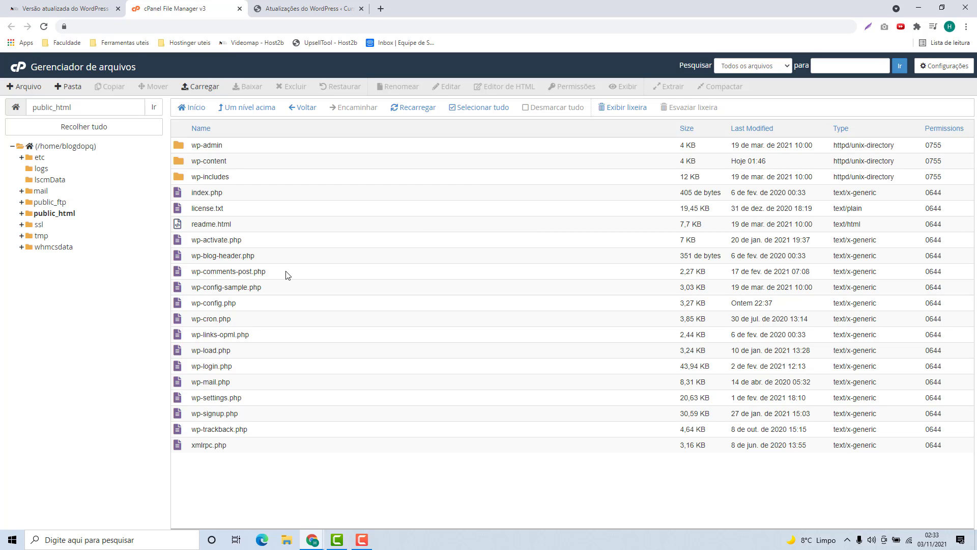
Download WordPress 5.8.1 from the host2b page "Versão atualizada do WordPress" and dismiss the browser's download bar.
{"action": "left_click", "coordinate": [63, 6]}
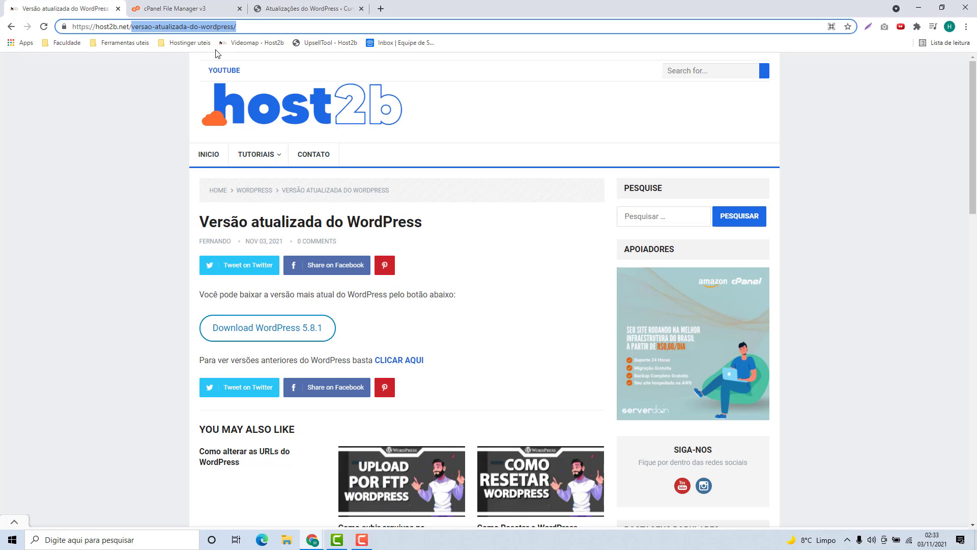
{"action": "left_click", "coordinate": [149, 79]}
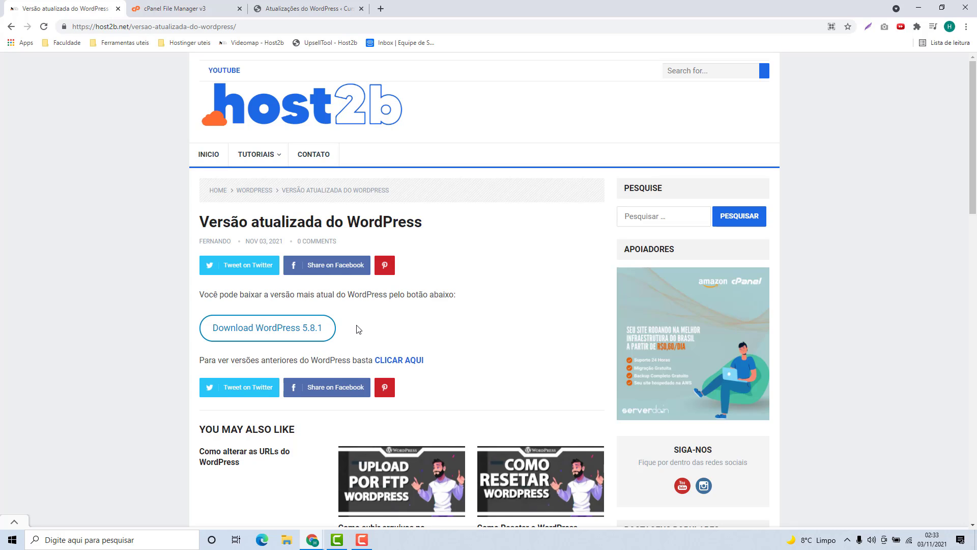
{"action": "left_click", "coordinate": [265, 334]}
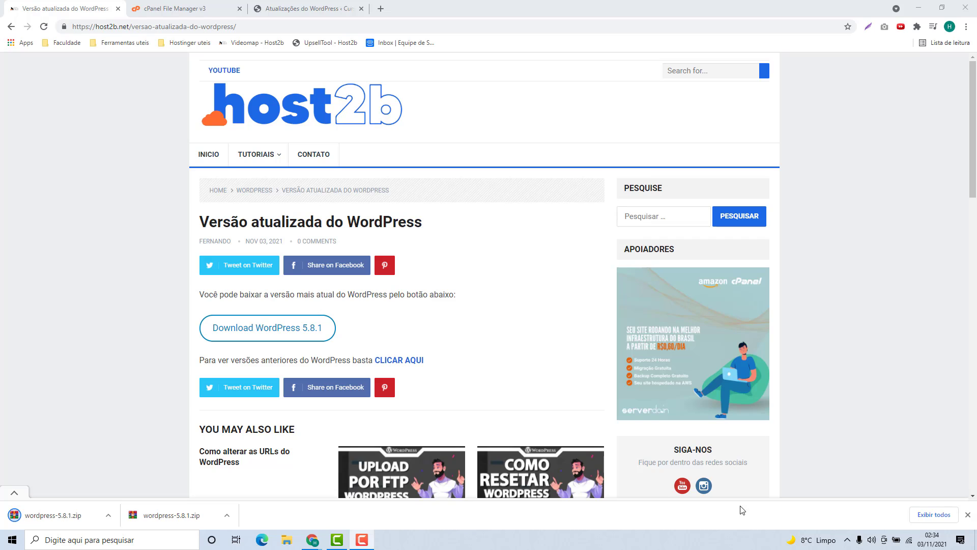
{"action": "left_click", "coordinate": [968, 515]}
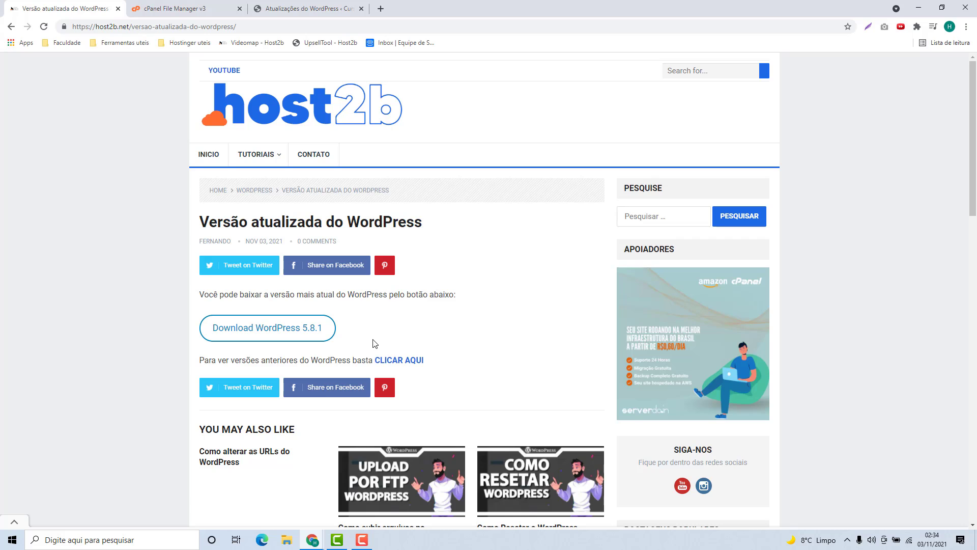
Upload wordpress-5.8.1.zip from the Downloads folder to public_html in the cPanel File Manager and return to the file listing.
{"action": "left_click", "coordinate": [167, 15]}
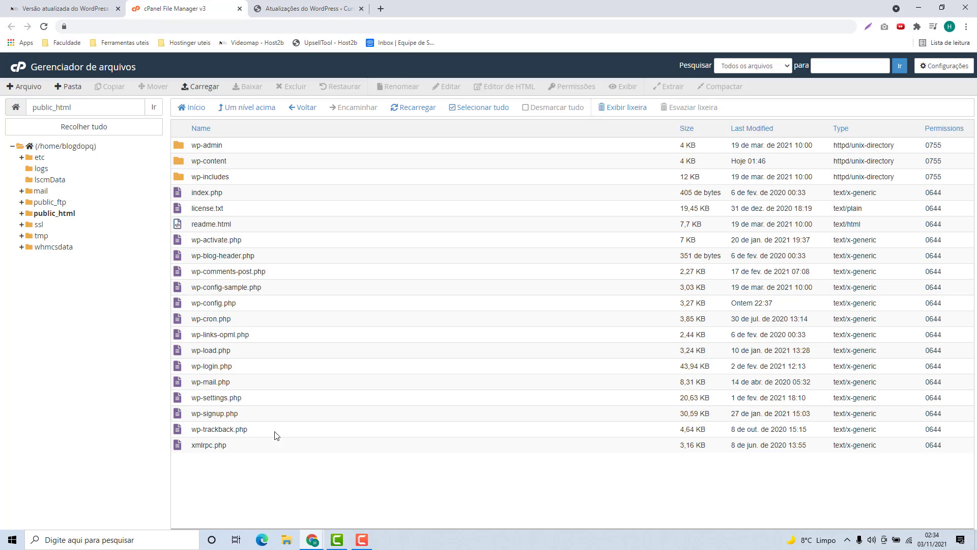
{"action": "left_click", "coordinate": [197, 89]}
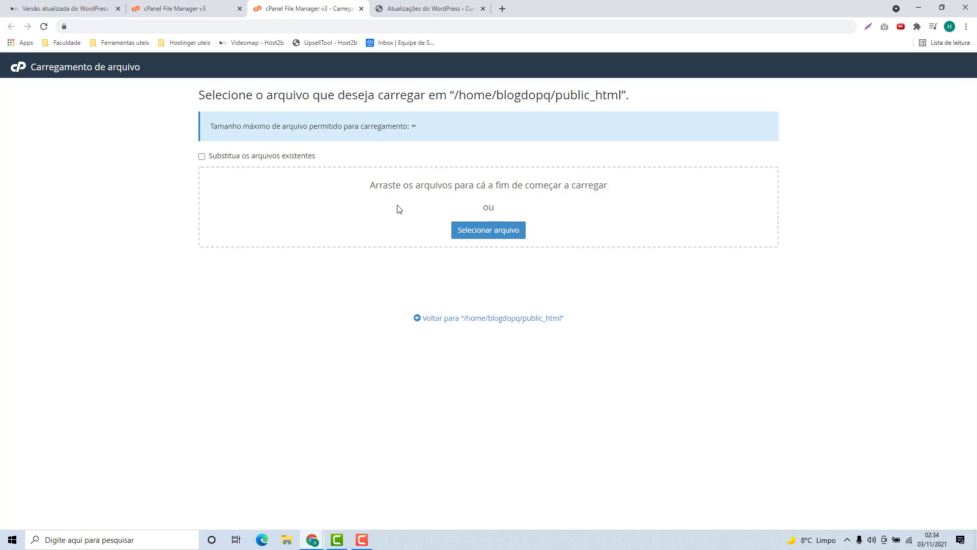
{"action": "left_click", "coordinate": [489, 231]}
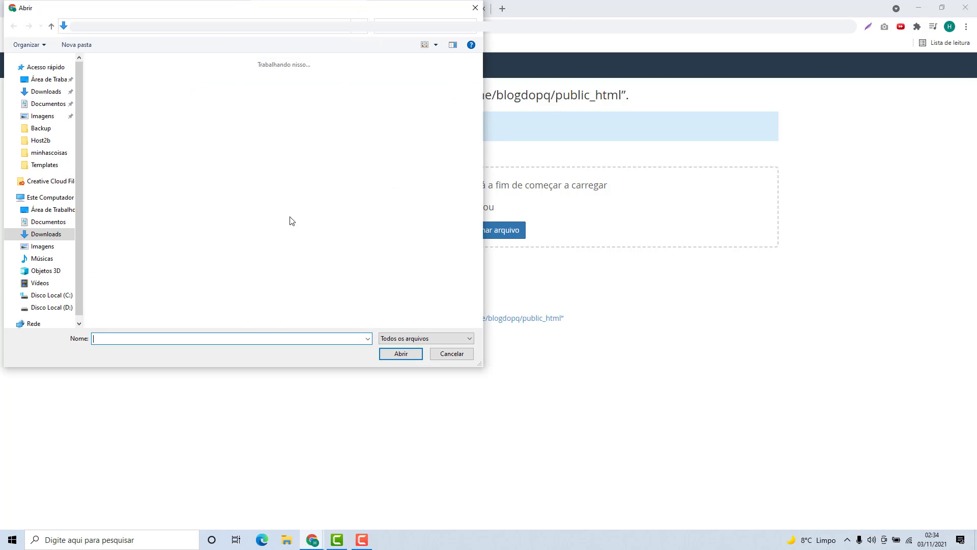
{"action": "left_click", "coordinate": [31, 92]}
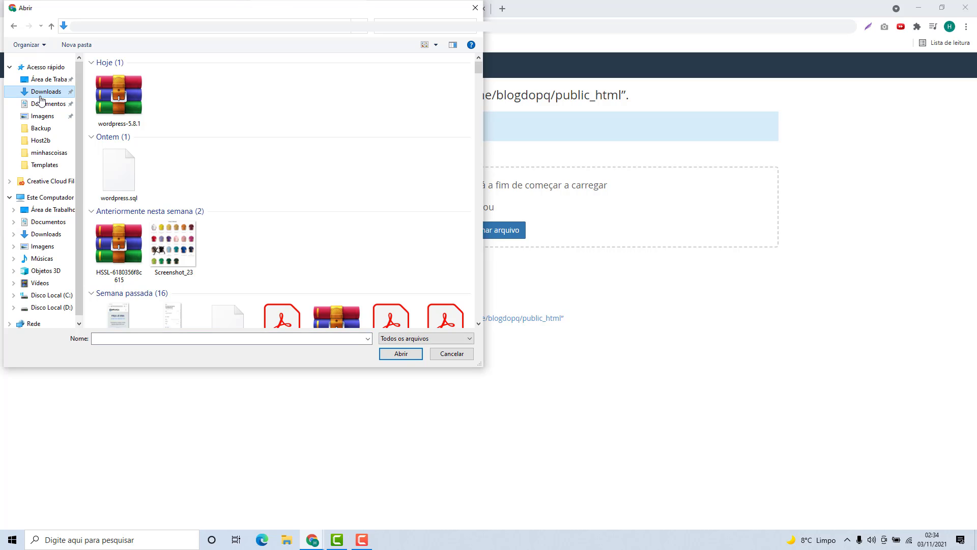
{"action": "double_click", "coordinate": [121, 102]}
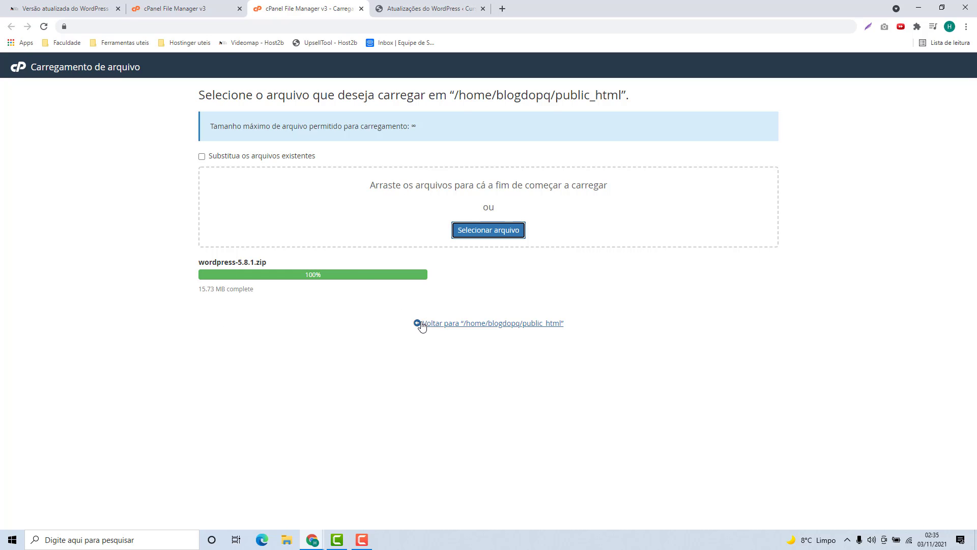
{"action": "left_click", "coordinate": [443, 326]}
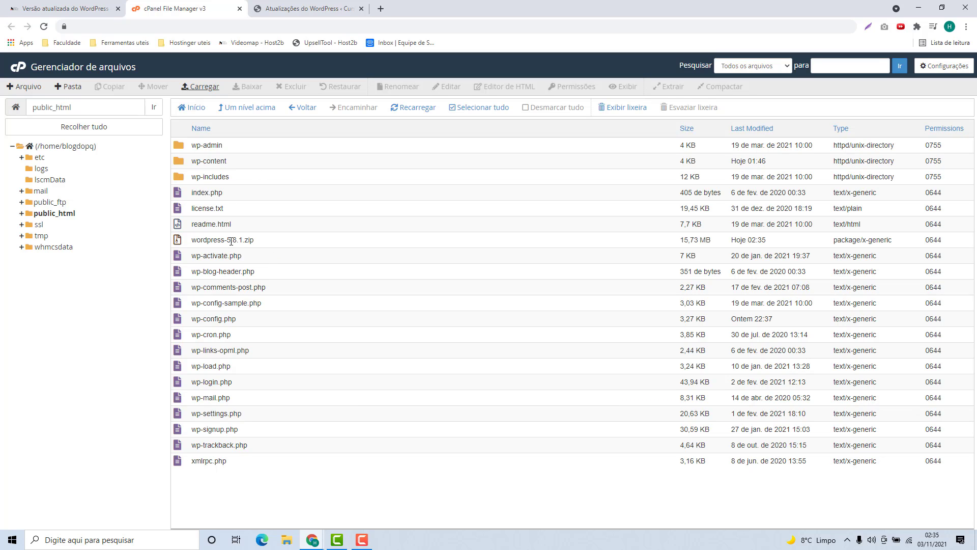
Extract wordpress-5.8.1.zip into /public_html and close the extraction results.
{"action": "left_click", "coordinate": [262, 245]}
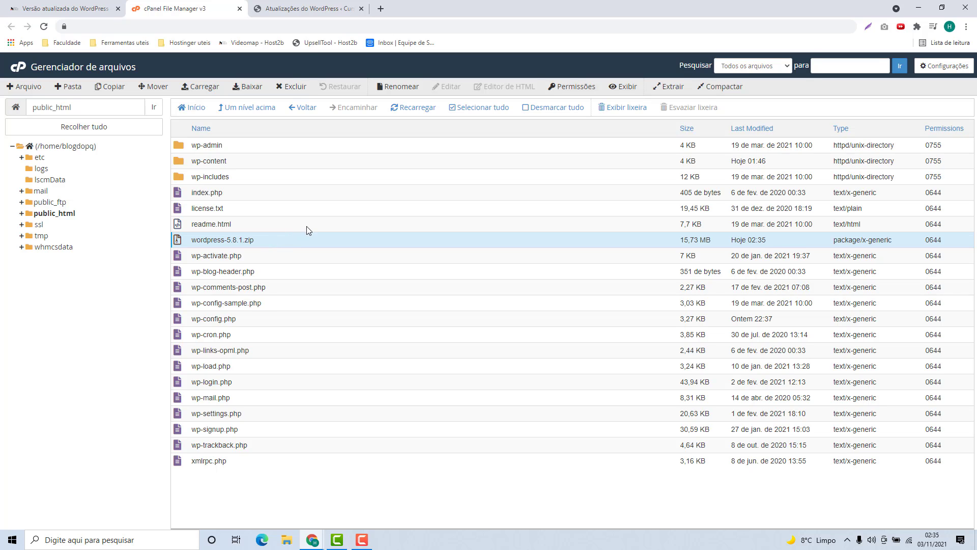
{"action": "left_click", "coordinate": [667, 89]}
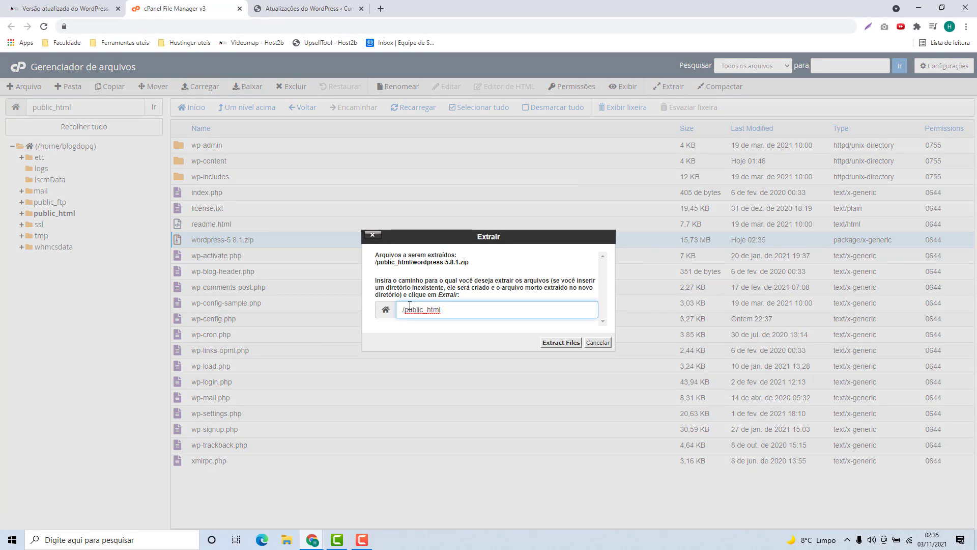
{"action": "left_click", "coordinate": [562, 342]}
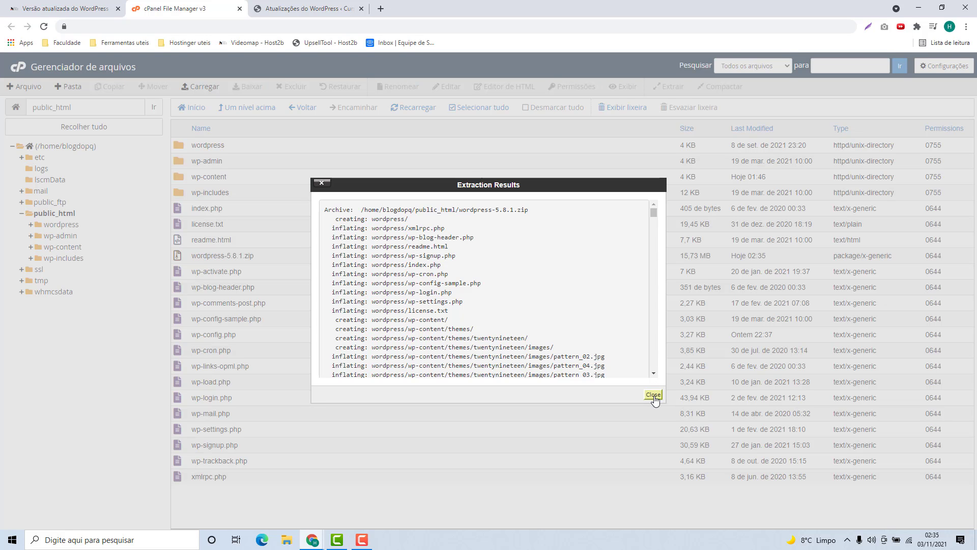
{"action": "left_click", "coordinate": [654, 395]}
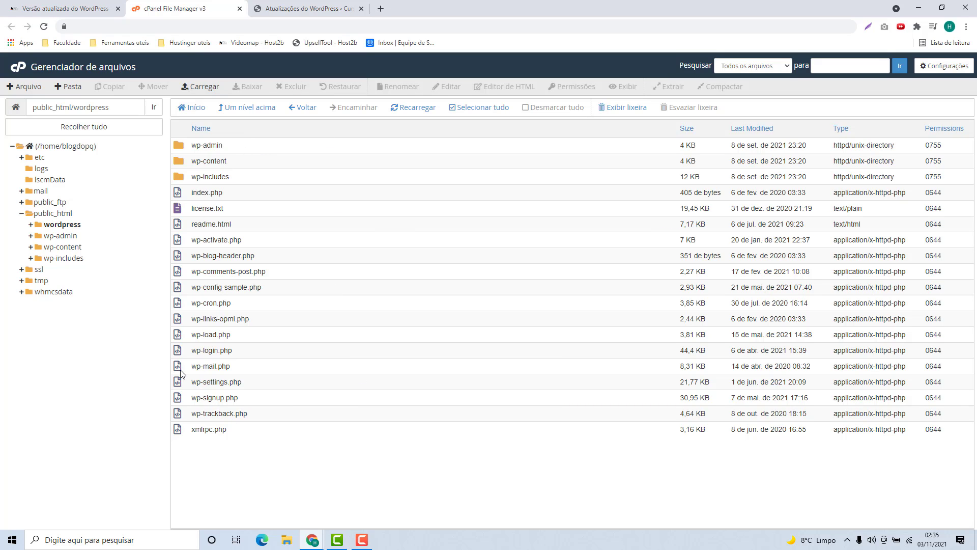
Return to public_html and create a new folder named 00backup there.
{"action": "left_click", "coordinate": [255, 108]}
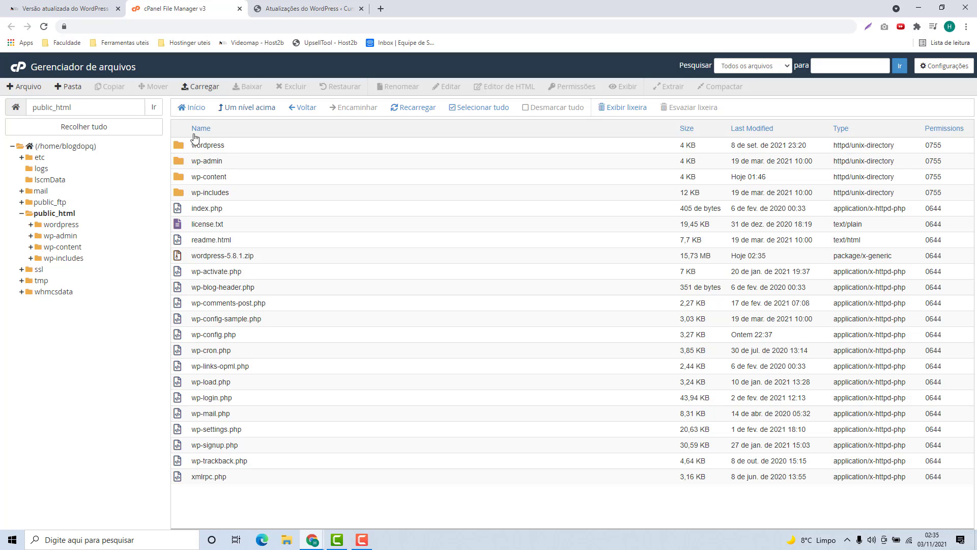
{"action": "left_click", "coordinate": [73, 91]}
{"action": "type", "text": "00backup"}
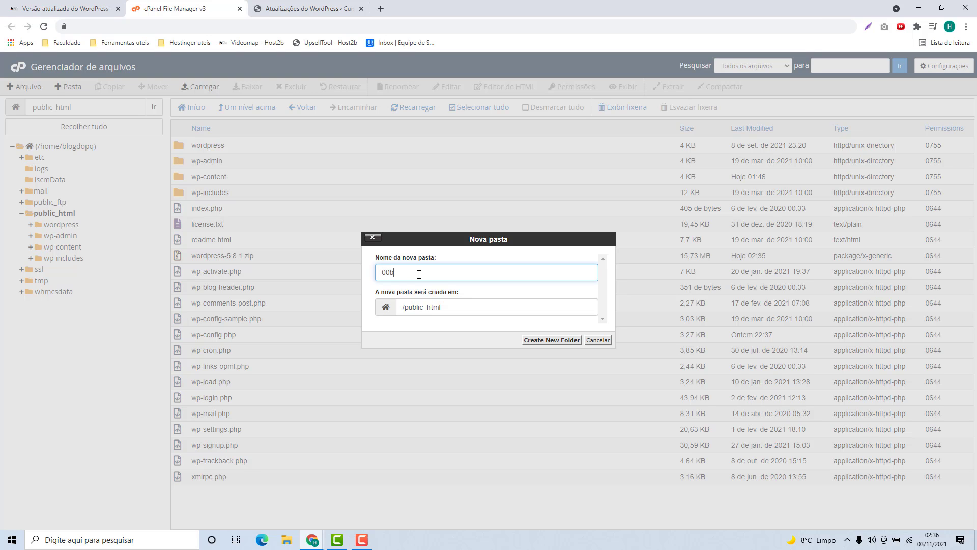
{"action": "left_click", "coordinate": [538, 340]}
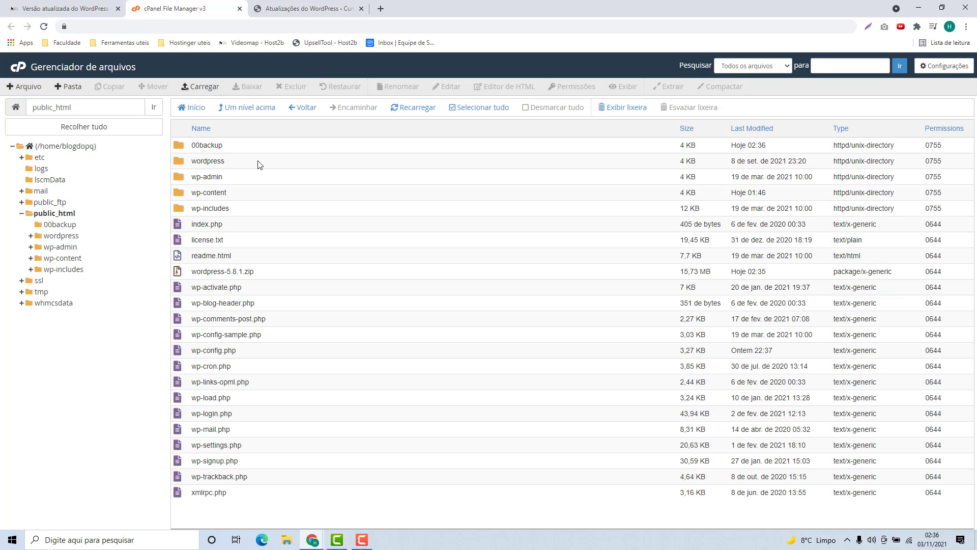
Move everything in public_html except the 00backup, wordpress and wp-content folders and wp-config.php into /public_html/00backup.
{"action": "left_click", "coordinate": [231, 177]}
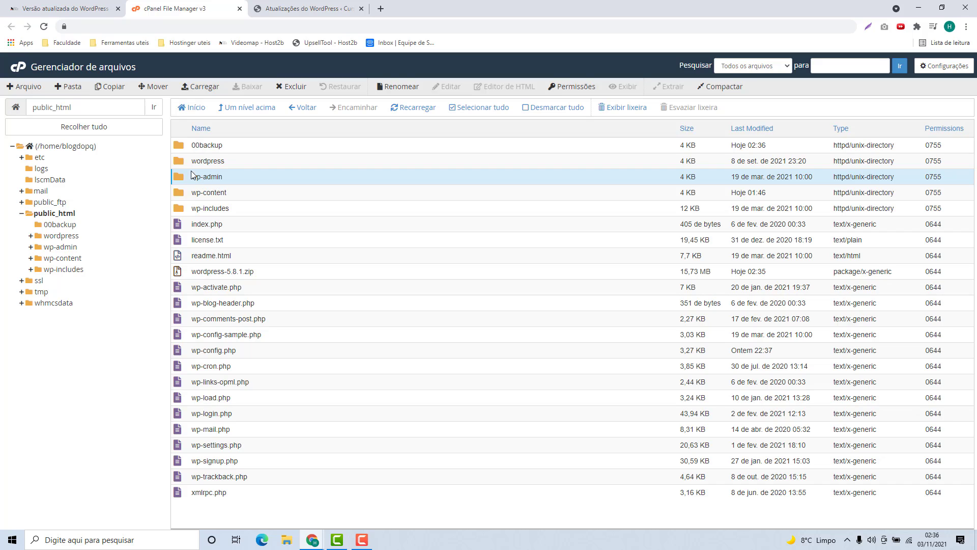
{"action": "left_click", "coordinate": [242, 497]}
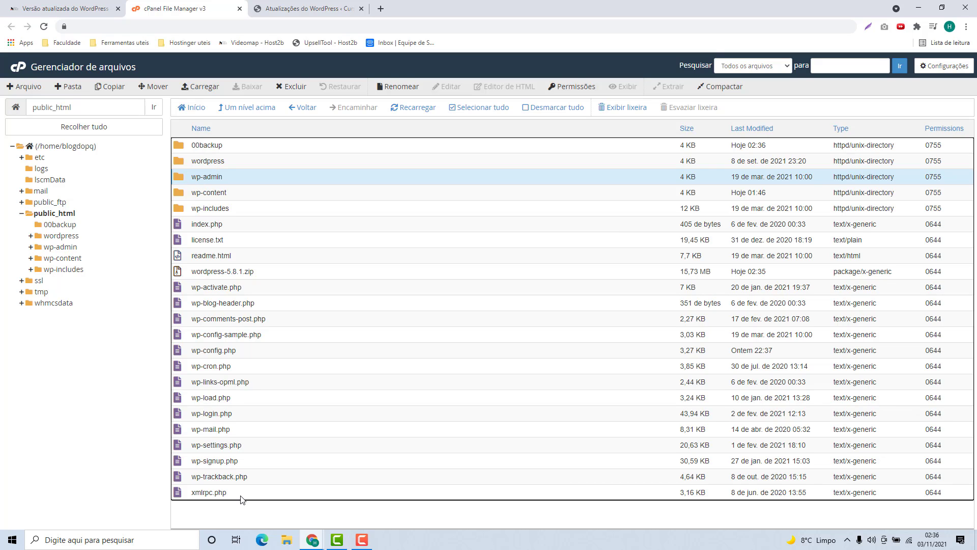
{"action": "left_click", "coordinate": [245, 492], "text": "shift"}
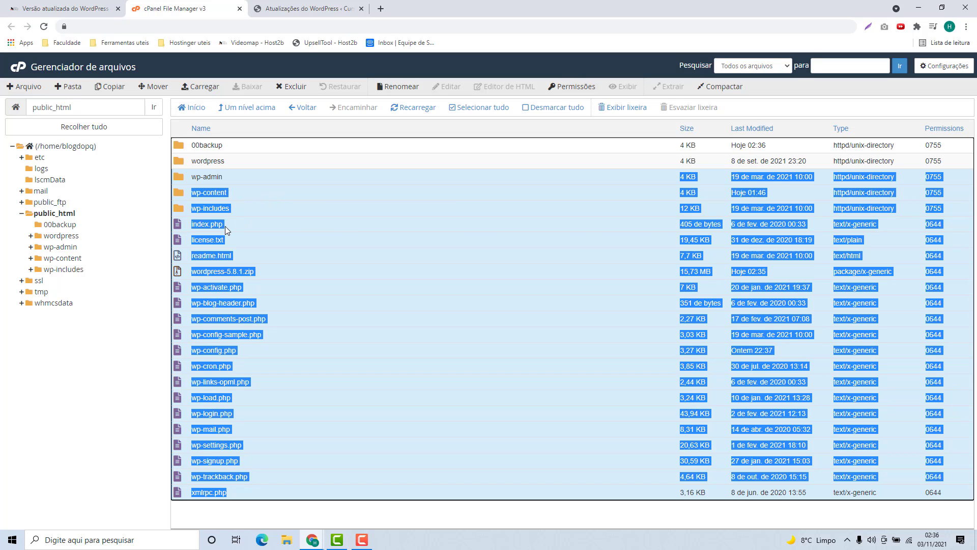
{"action": "left_click", "coordinate": [239, 195], "text": "ctrl"}
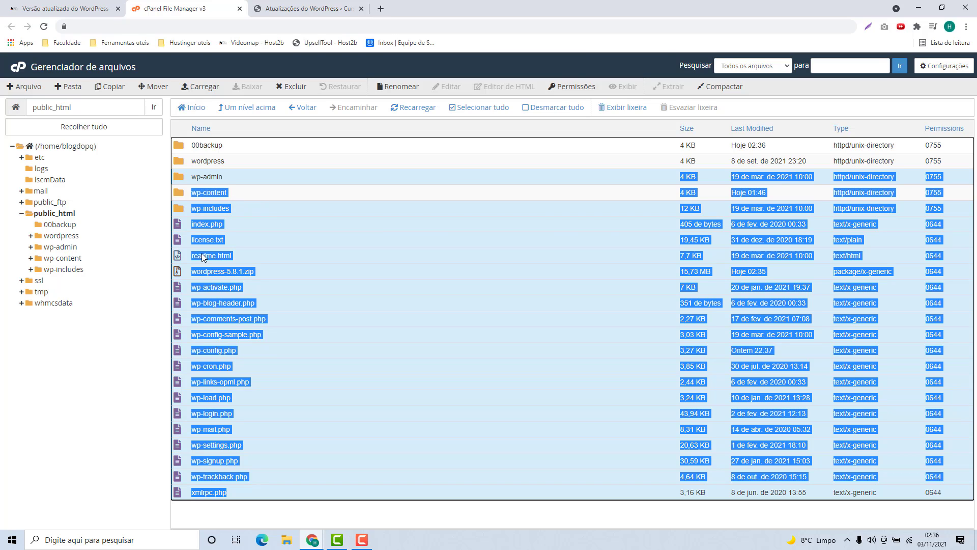
{"action": "left_click", "coordinate": [248, 353], "text": "ctrl"}
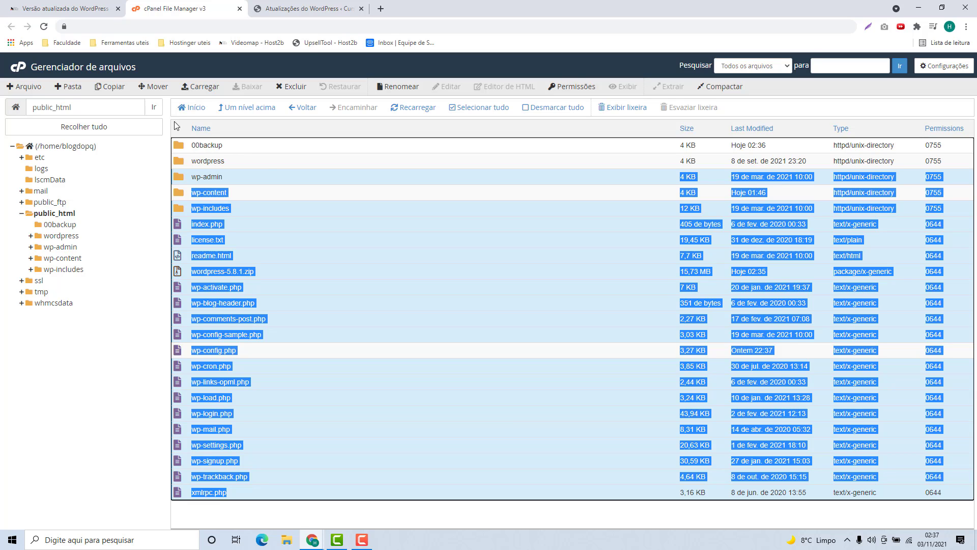
{"action": "left_click", "coordinate": [153, 87]}
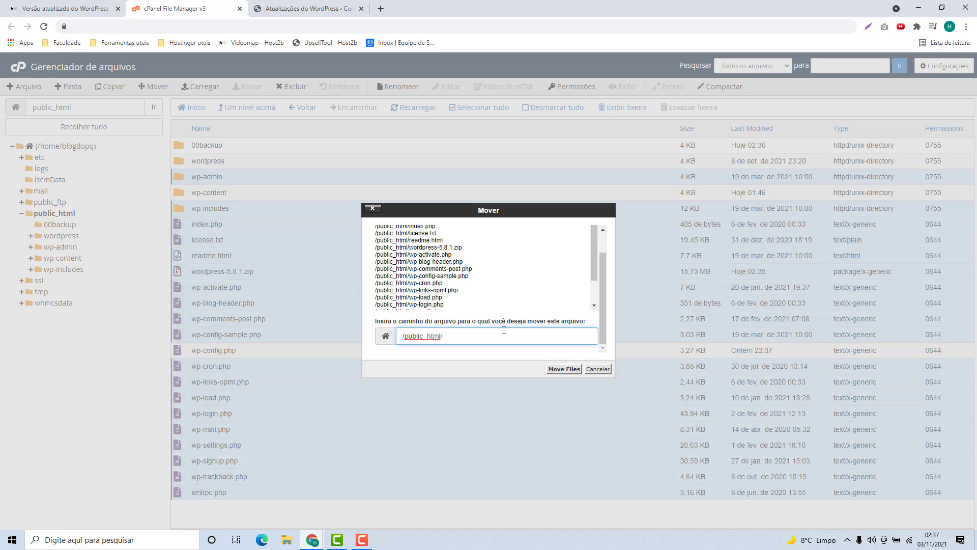
{"action": "type", "text": "/00backup"}
{"action": "left_click", "coordinate": [552, 370]}
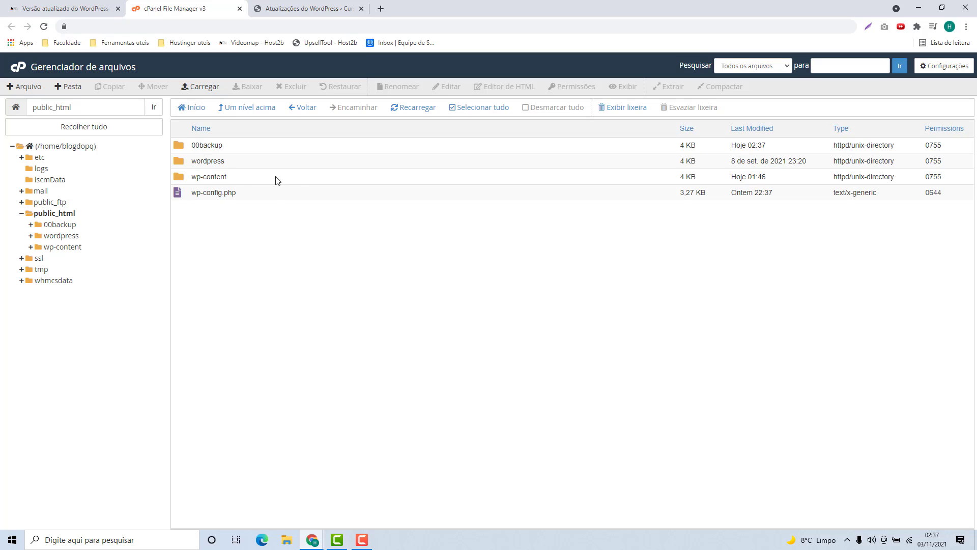
Move all contents of the extracted wordpress folder except wp-content to /public_html, and go back to public_html.
{"action": "double_click", "coordinate": [219, 161]}
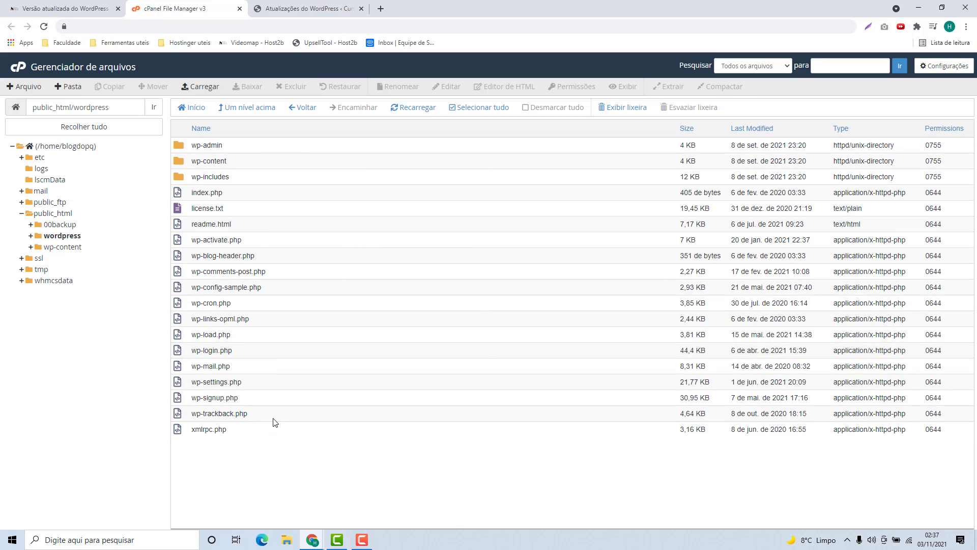
{"action": "left_click", "coordinate": [263, 430]}
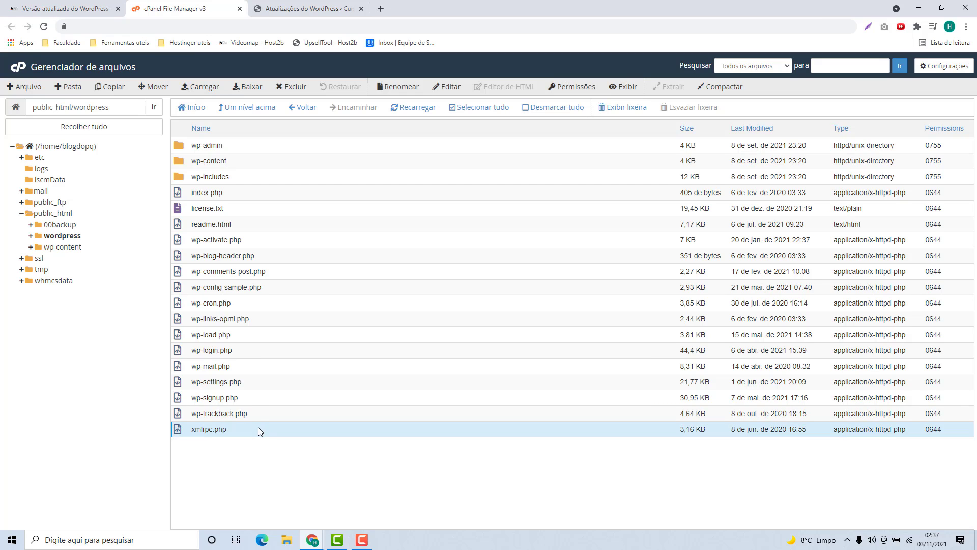
{"action": "left_click_drag", "start_coordinate": [258, 427], "coordinate": [239, 145]}
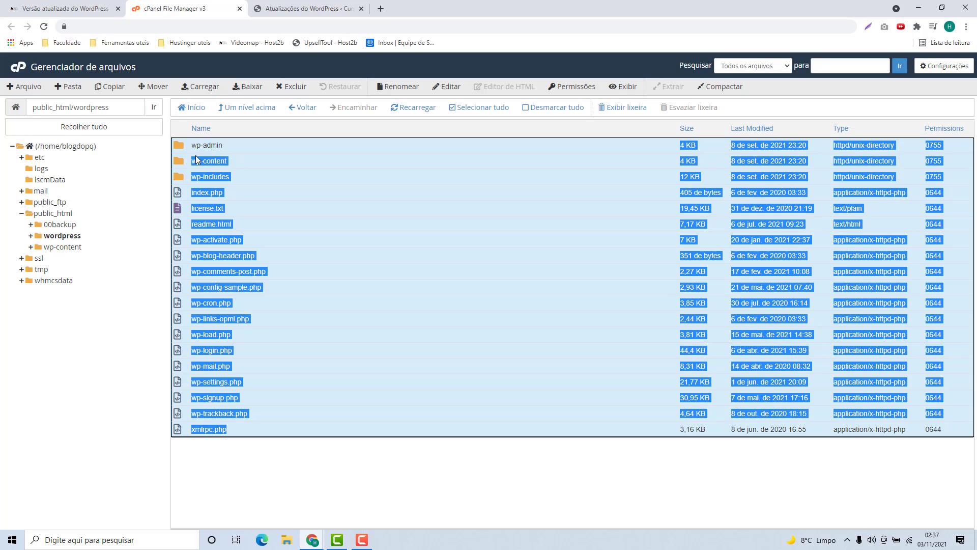
{"action": "left_click", "coordinate": [237, 162], "text": "ctrl"}
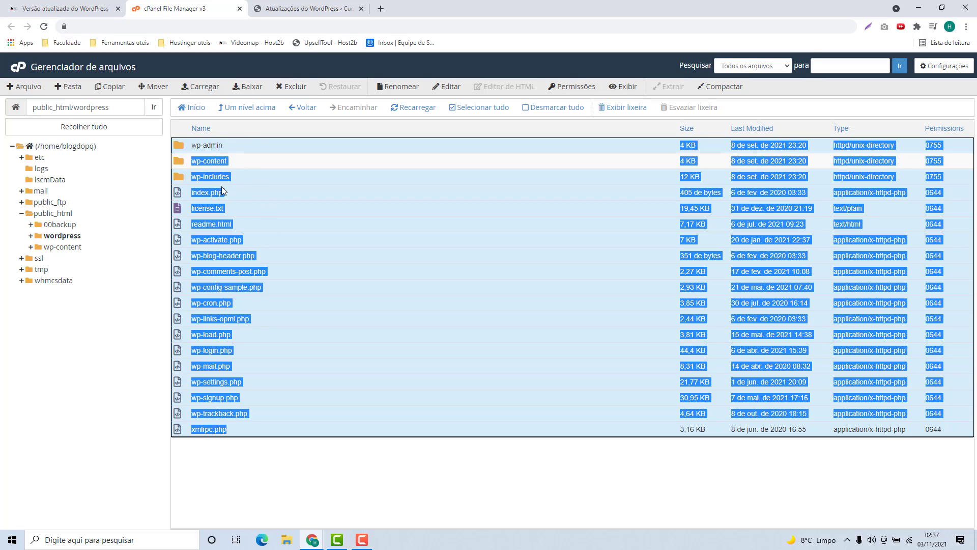
{"action": "left_click", "coordinate": [152, 87]}
{"action": "left_click_drag", "start_coordinate": [476, 337], "coordinate": [442, 340]}
{"action": "key", "text": "BackSpace"}
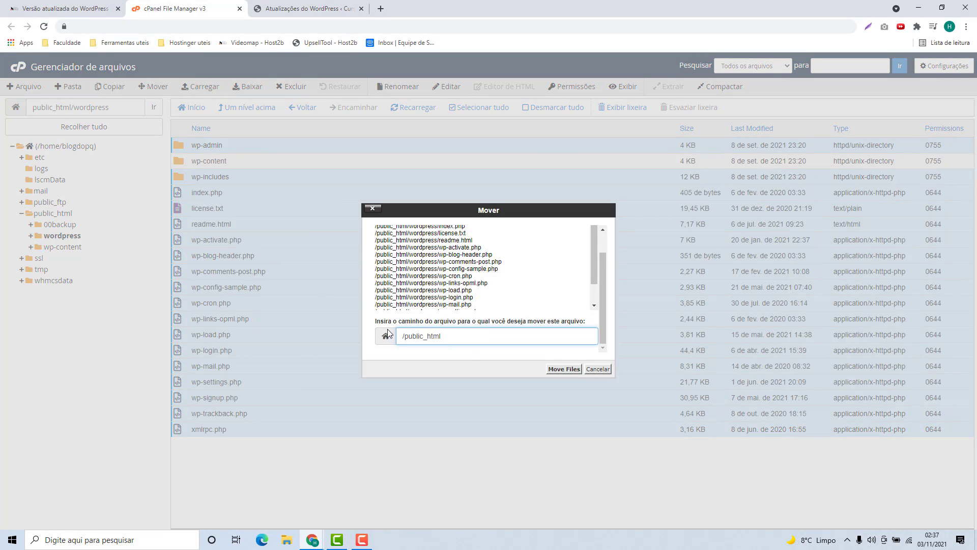
{"action": "left_click", "coordinate": [558, 372]}
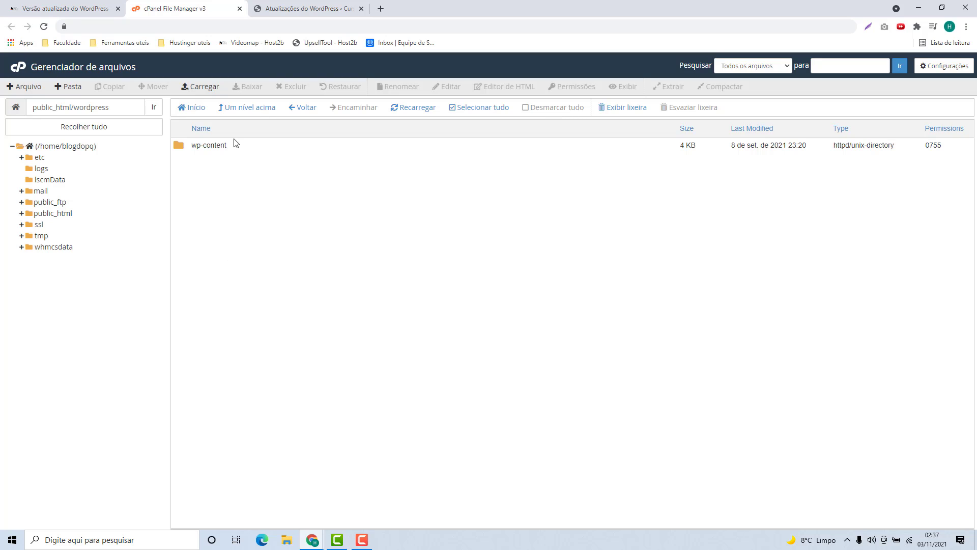
{"action": "left_click", "coordinate": [245, 110]}
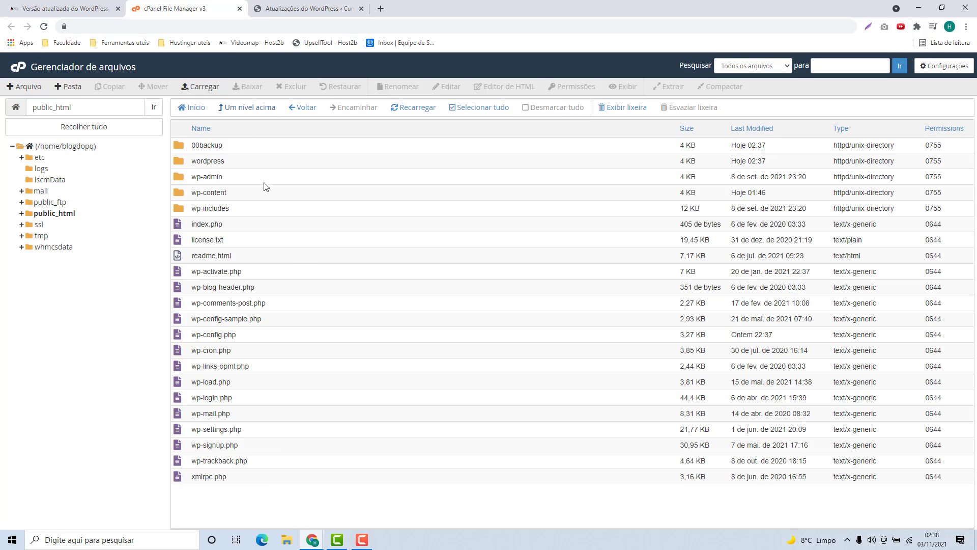
Switch back to the WordPress updates page in the site's admin.
{"action": "left_click", "coordinate": [292, 16]}
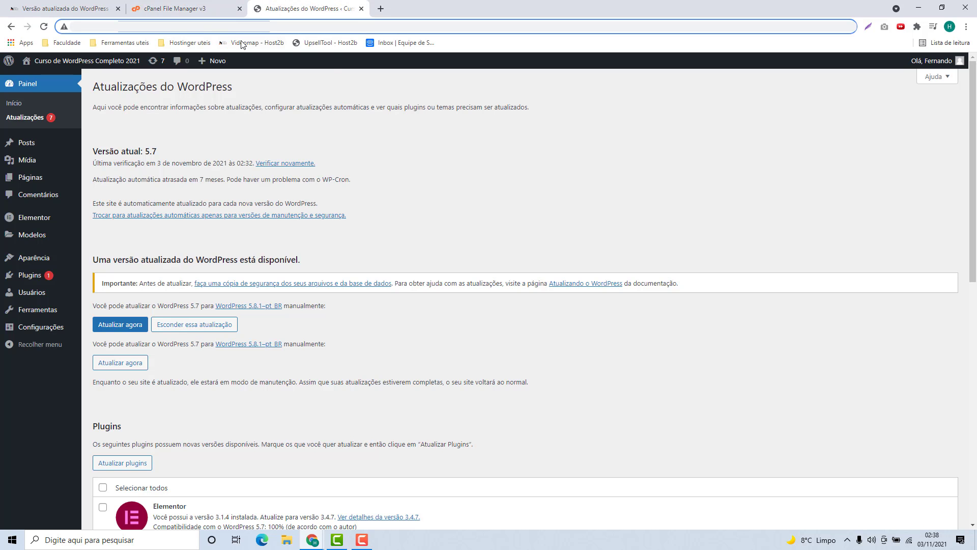